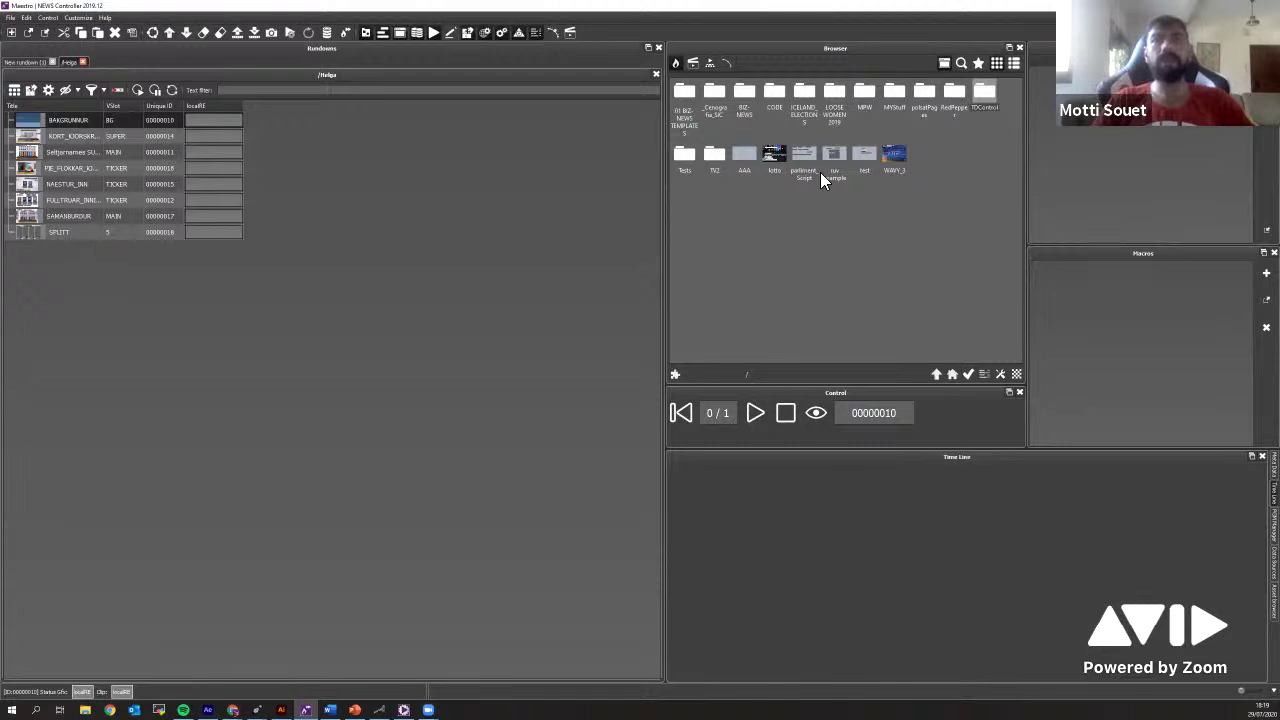
Step: Add the lotto page from the browser to the end of the open rundown
drag(774, 153, 122, 296)
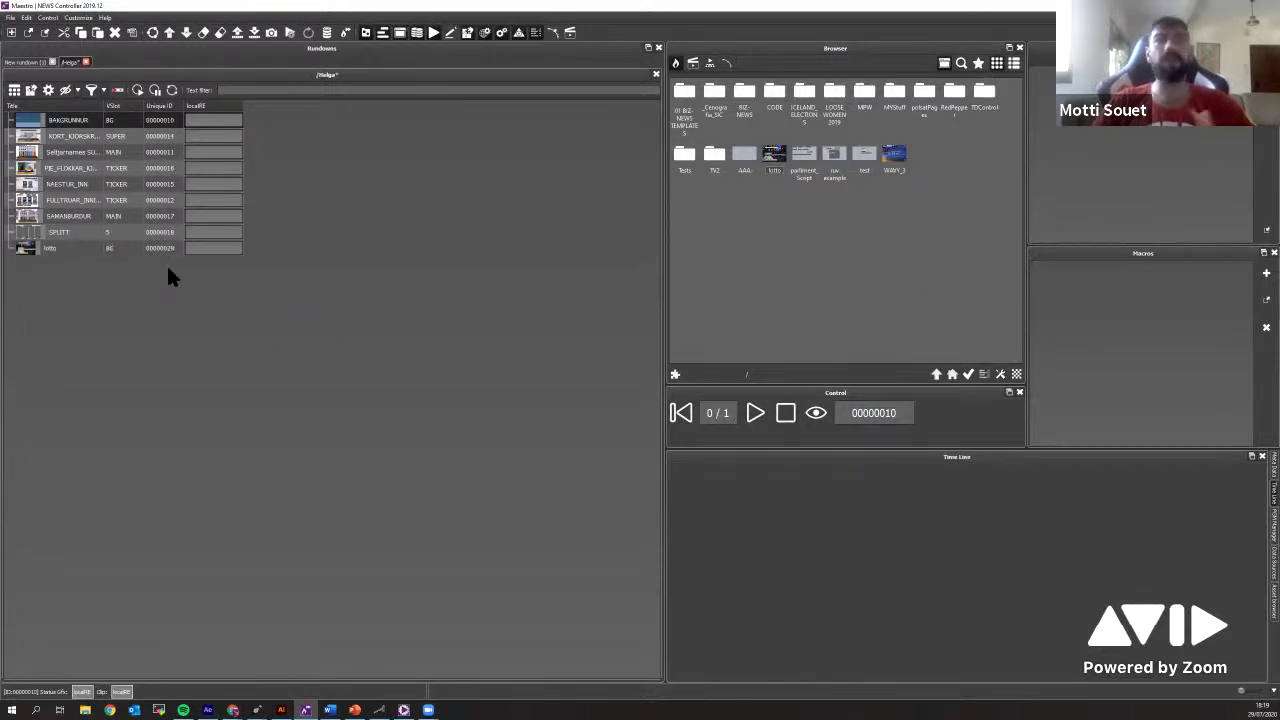
click(80, 248)
Step: Examine the pie page's properties in the page editor, enlarging the properties area and widening its name column
click(210, 137)
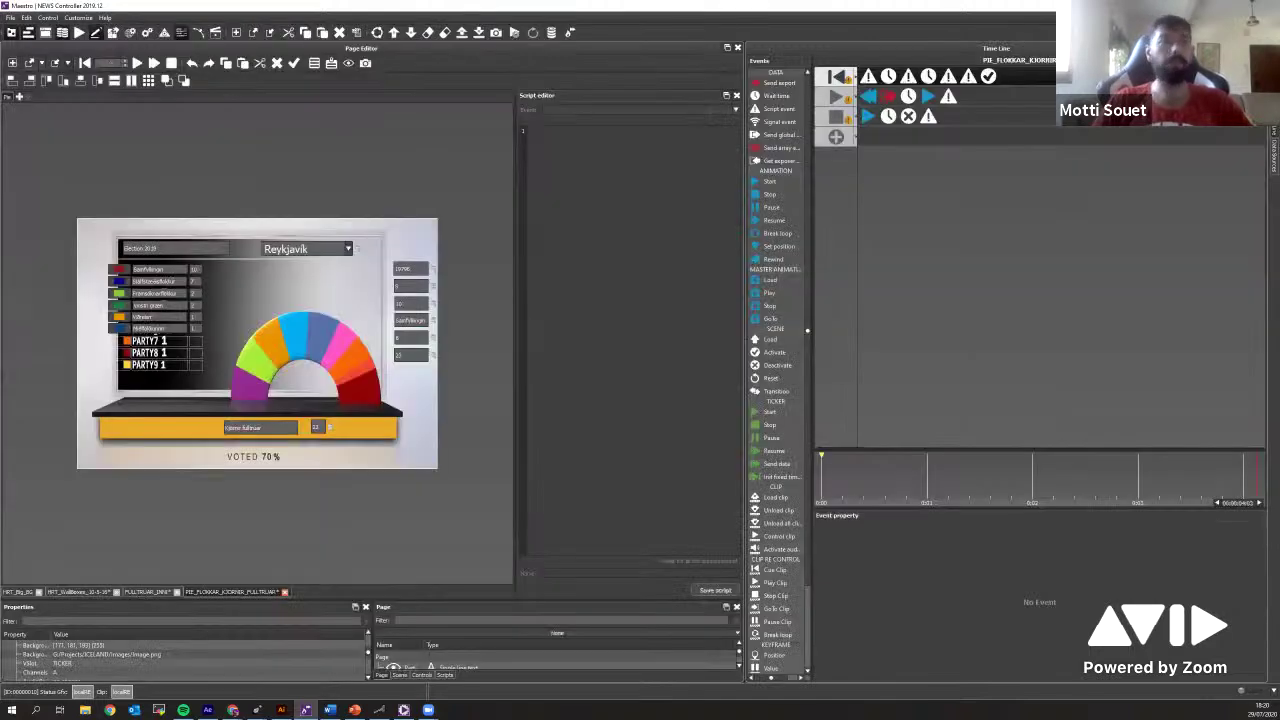
drag(171, 600, 175, 375)
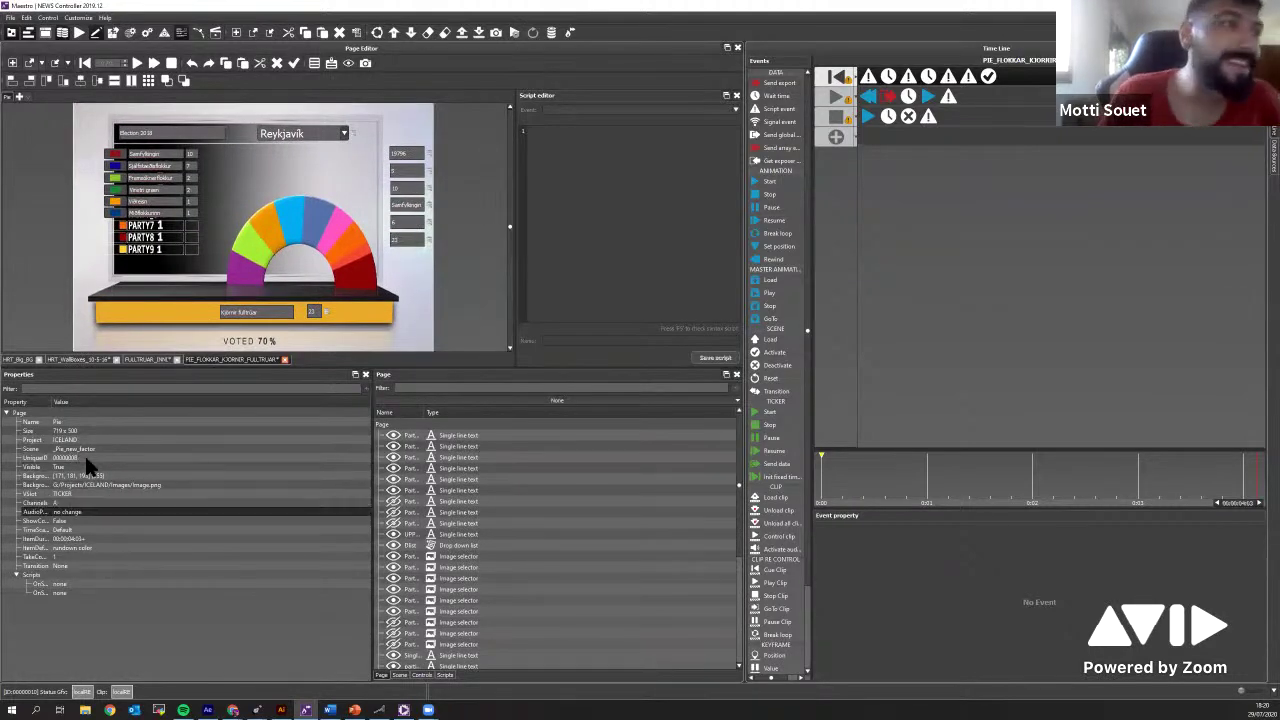
drag(81, 409, 101, 410)
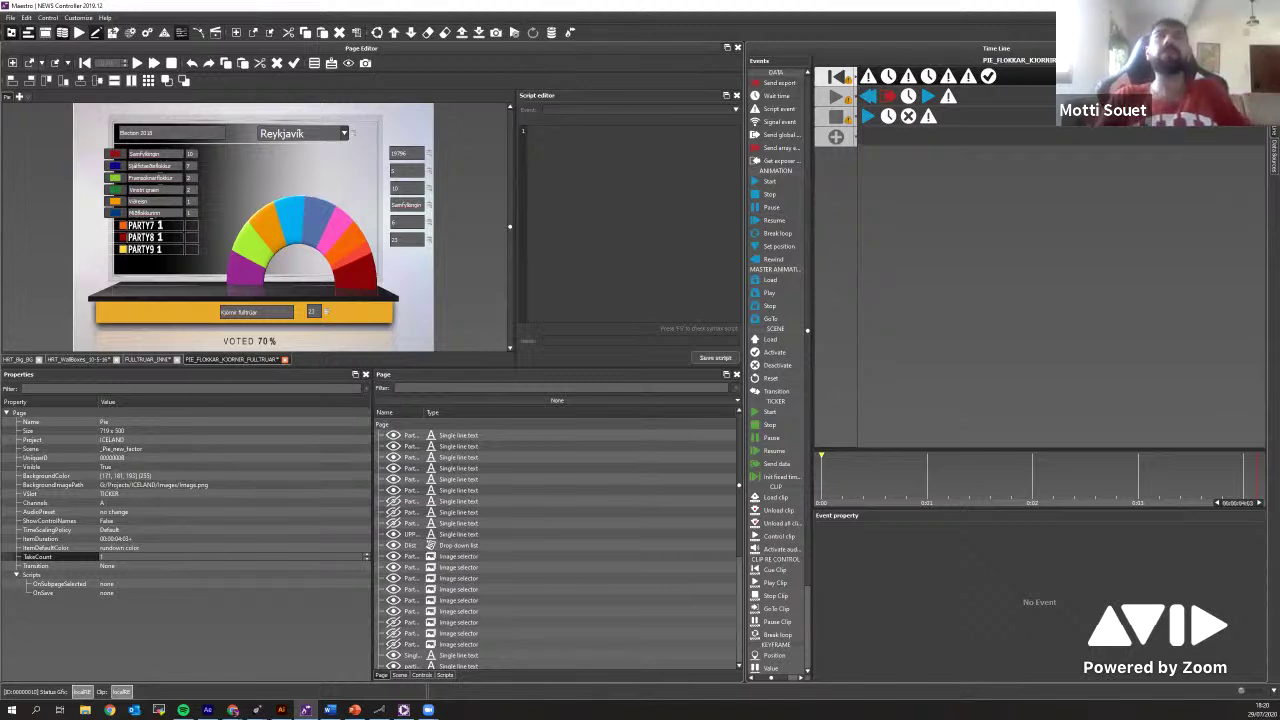
key(alt+Tab)
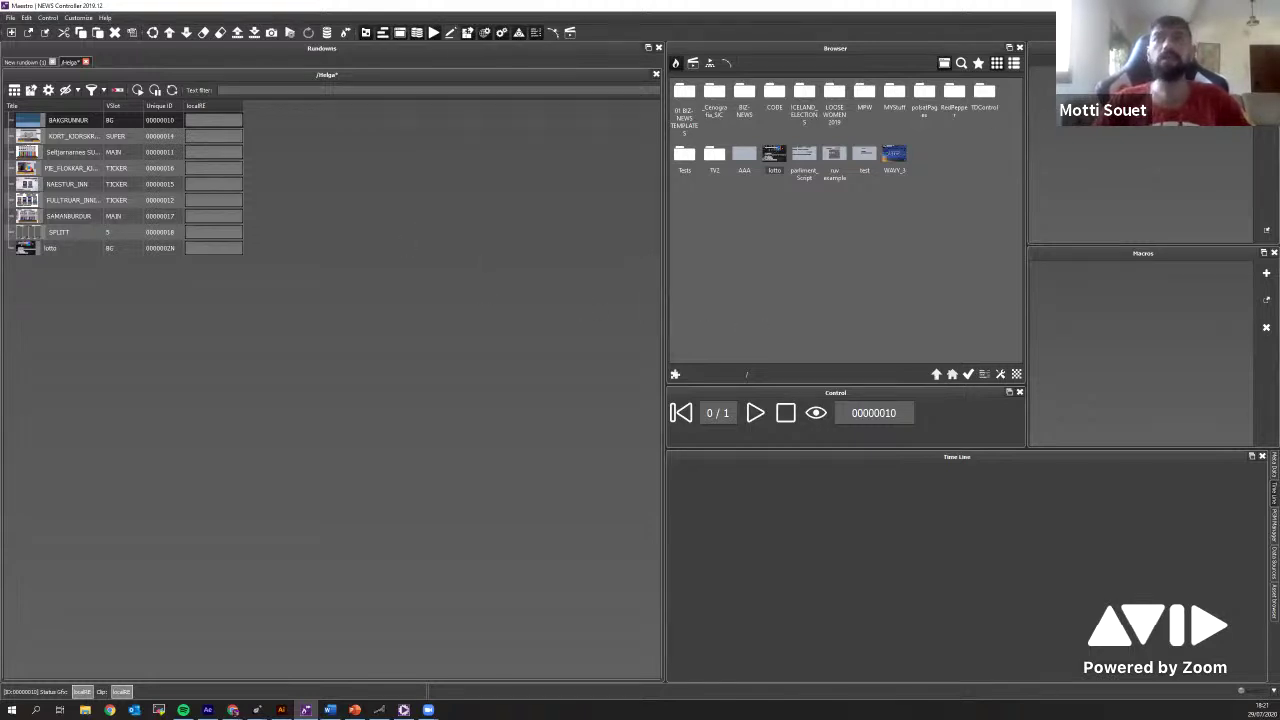
Step: Inspect the cue callback script of the pie page in the page editor, and return to the rundown
key(F12)
click(840, 94)
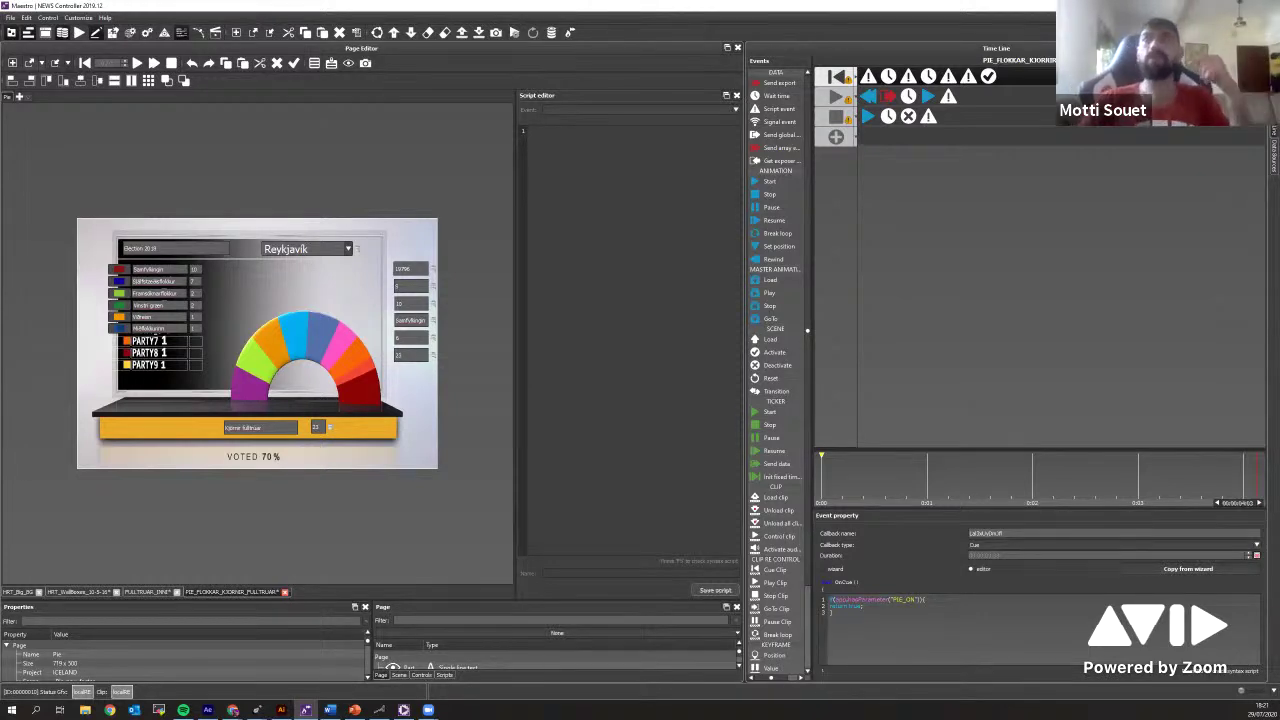
key(ctrl+1)
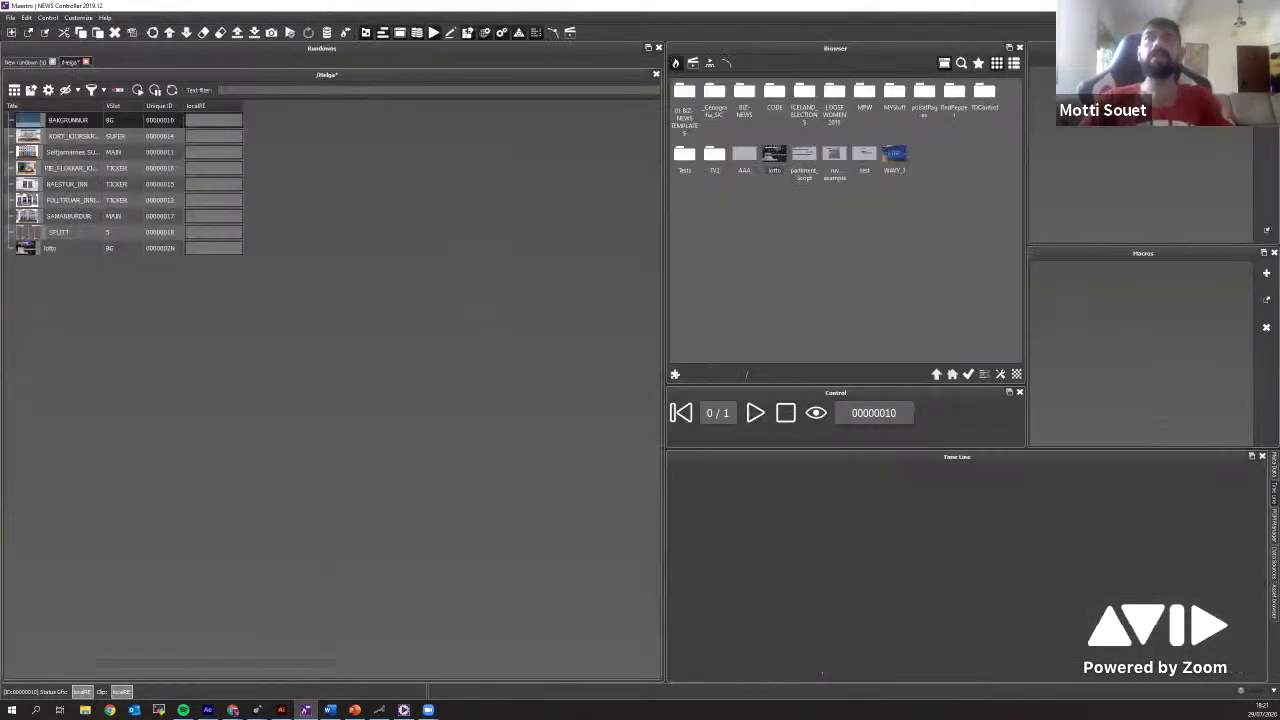
Step: Select the PIE_FLOKKAR, BAKGRUNNUR and Seltjarnarnes items in turn to compare their VSlots in the rundown
click(86, 167)
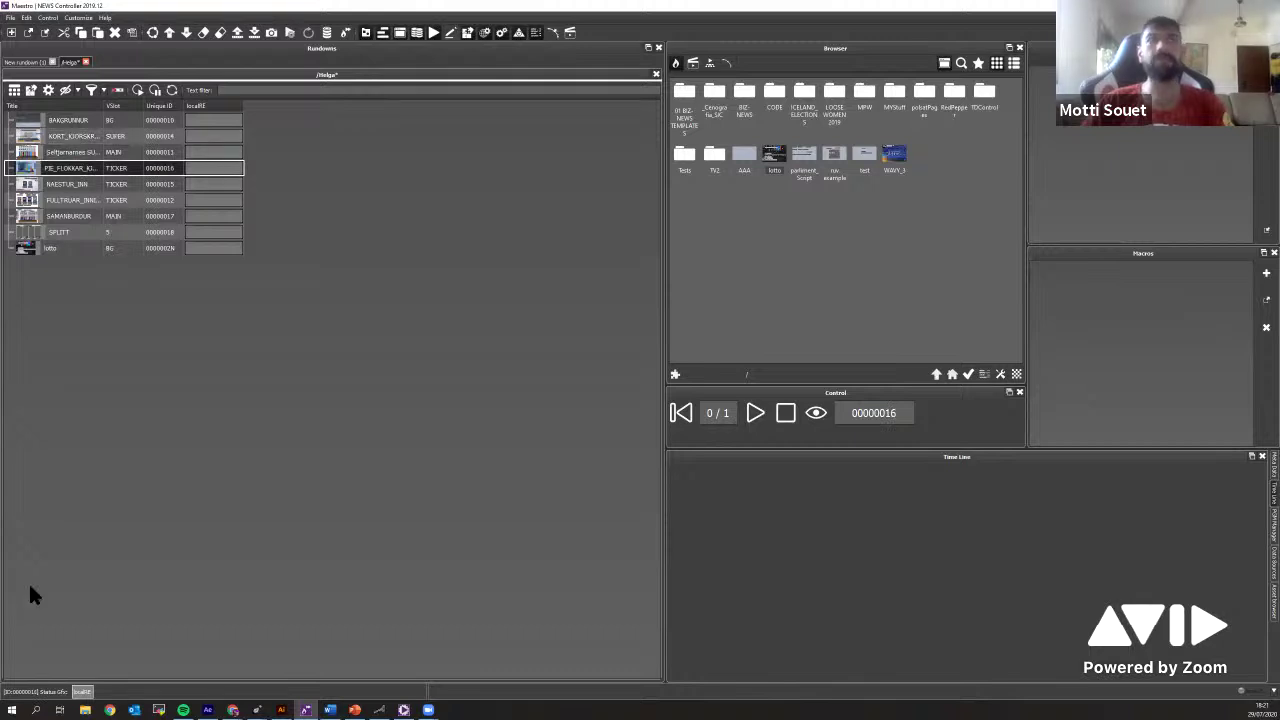
click(84, 121)
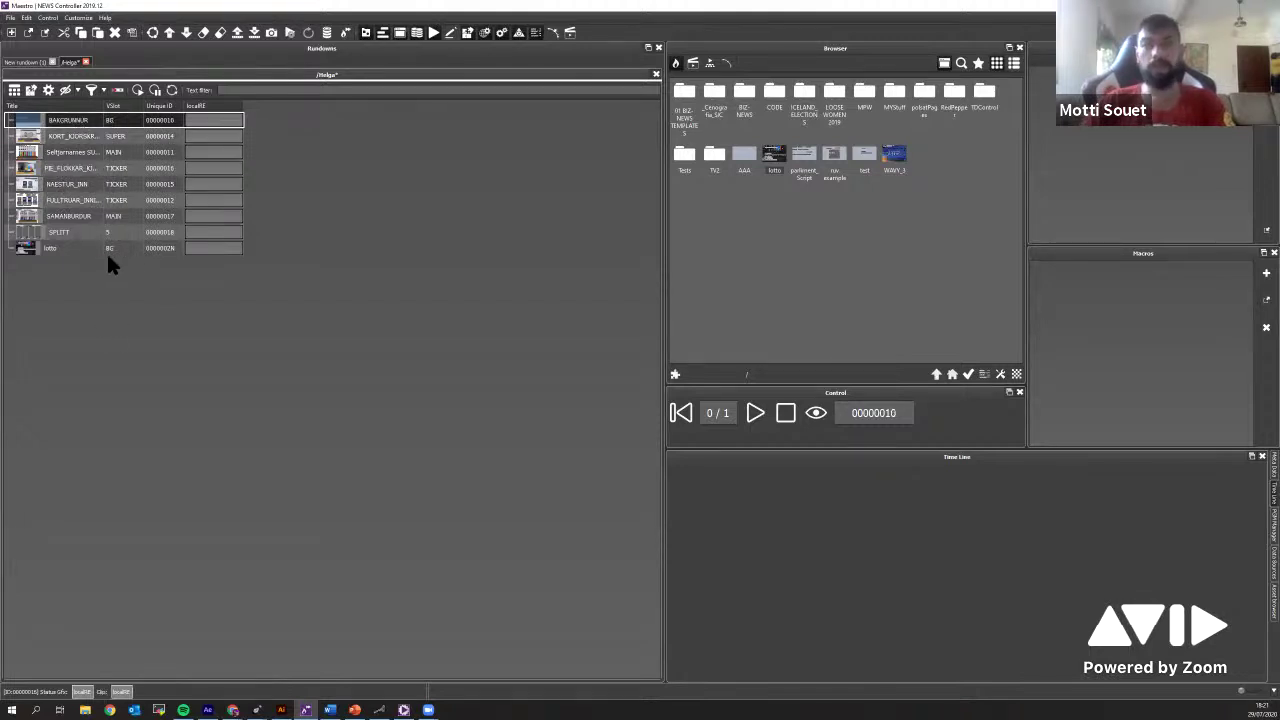
click(80, 152)
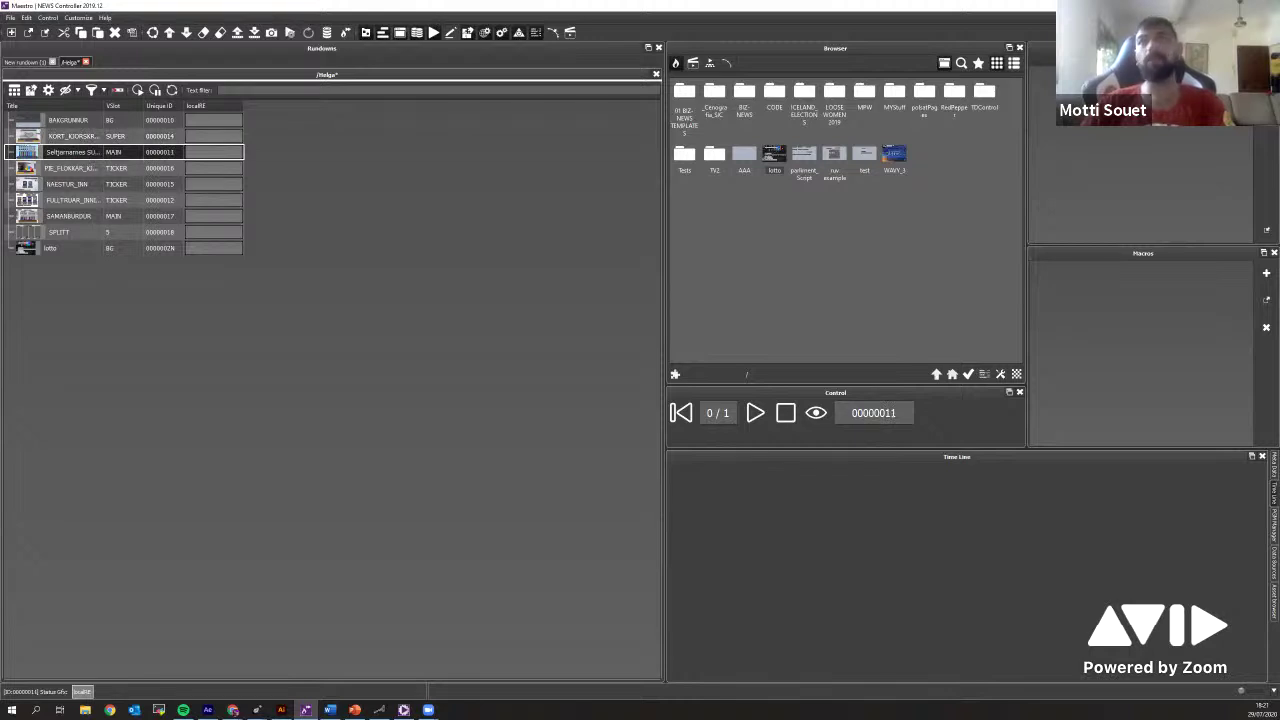
Step: Check the properties of the scene activation event at the end of the pie page's cue timeline
key(F12)
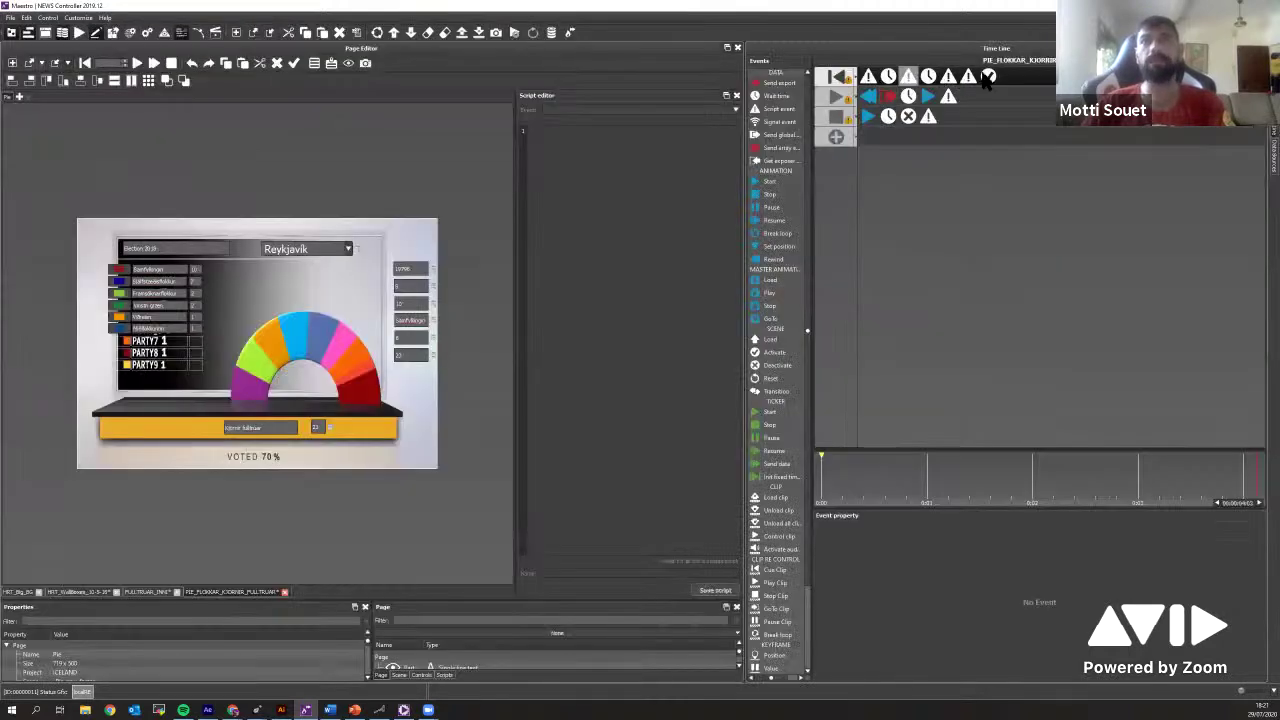
click(988, 77)
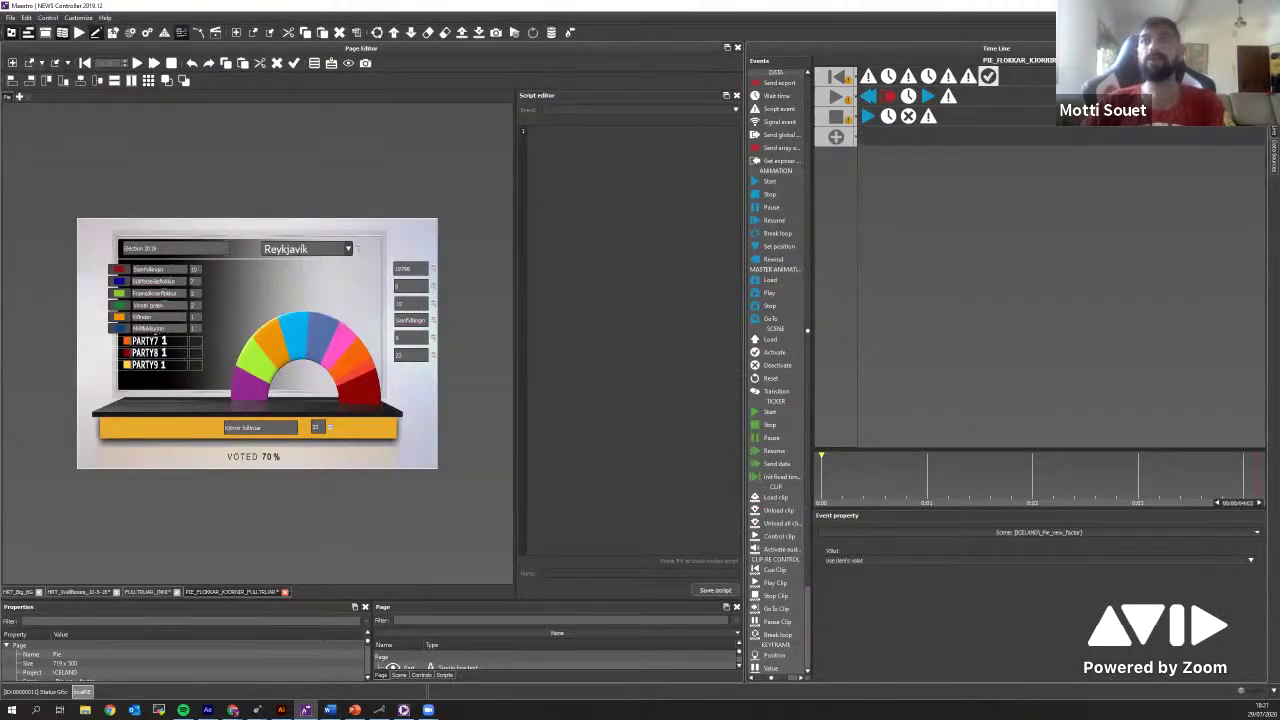
key(F12)
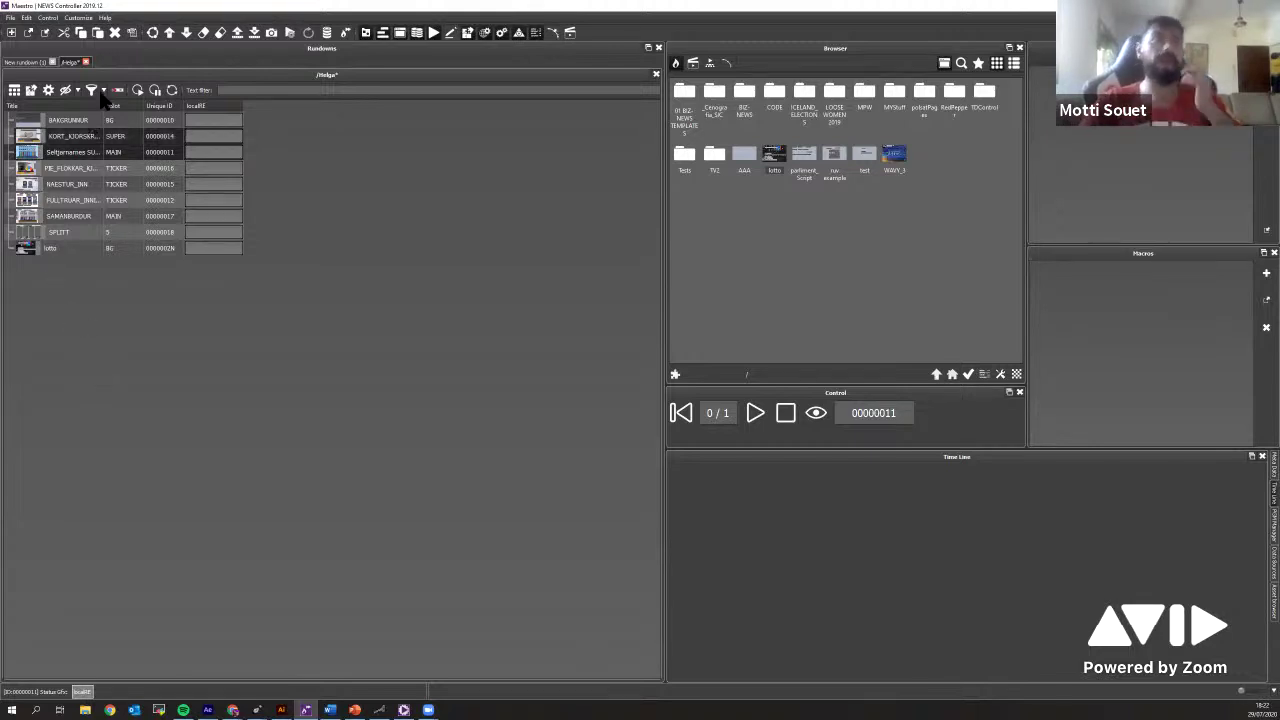
Step: Review the Cue, Take and Out options in the Play preferences, enlarging the dialog to show more settings
click(84, 18)
click(86, 28)
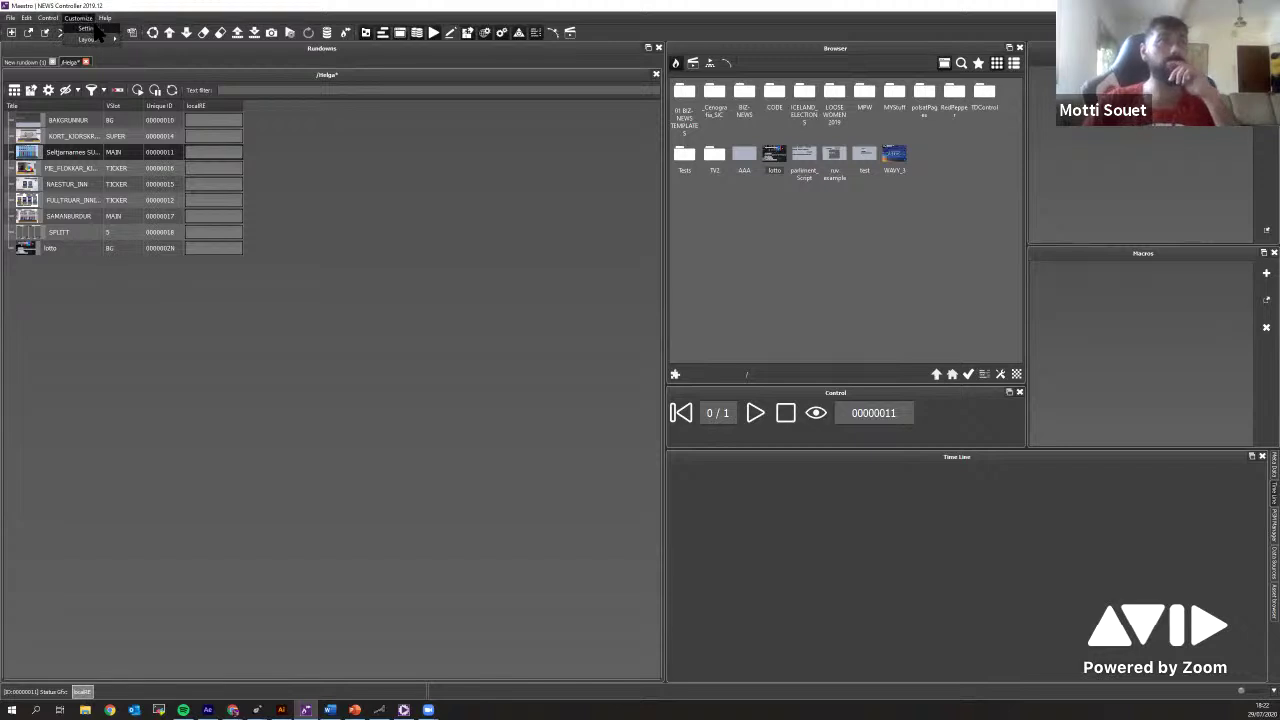
scroll(445, 300, up, 5)
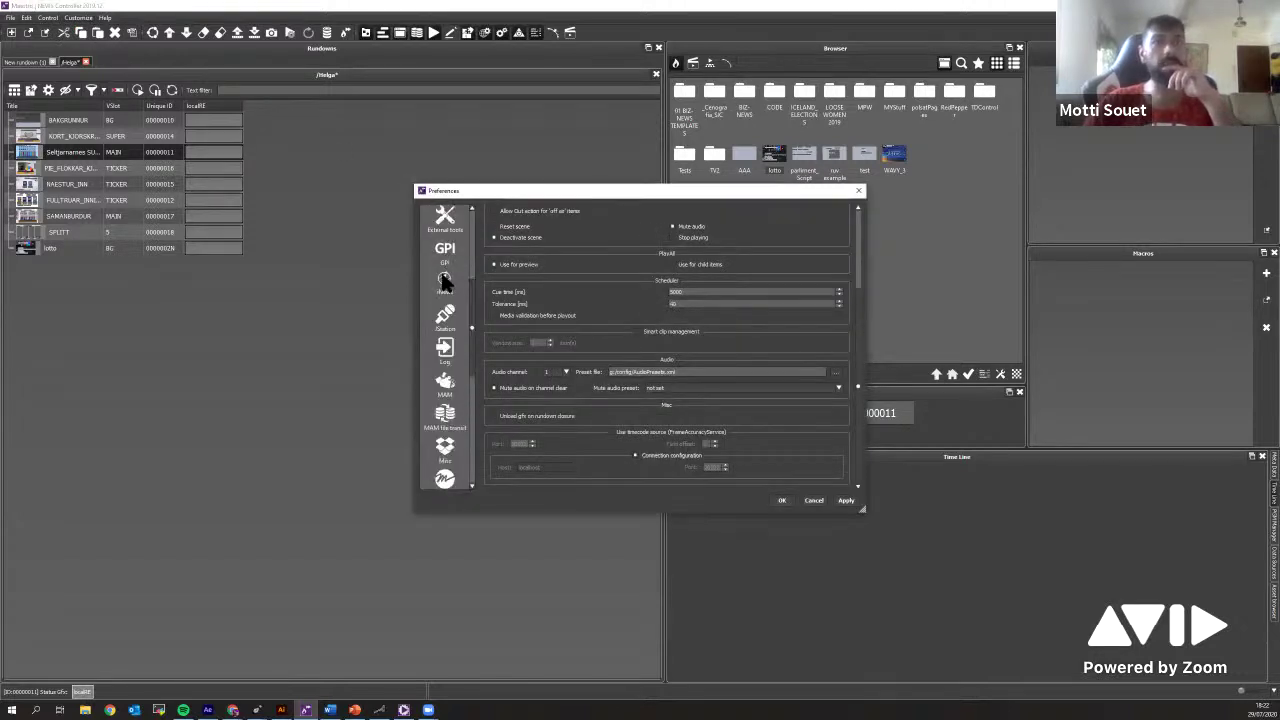
scroll(455, 336, down, 3)
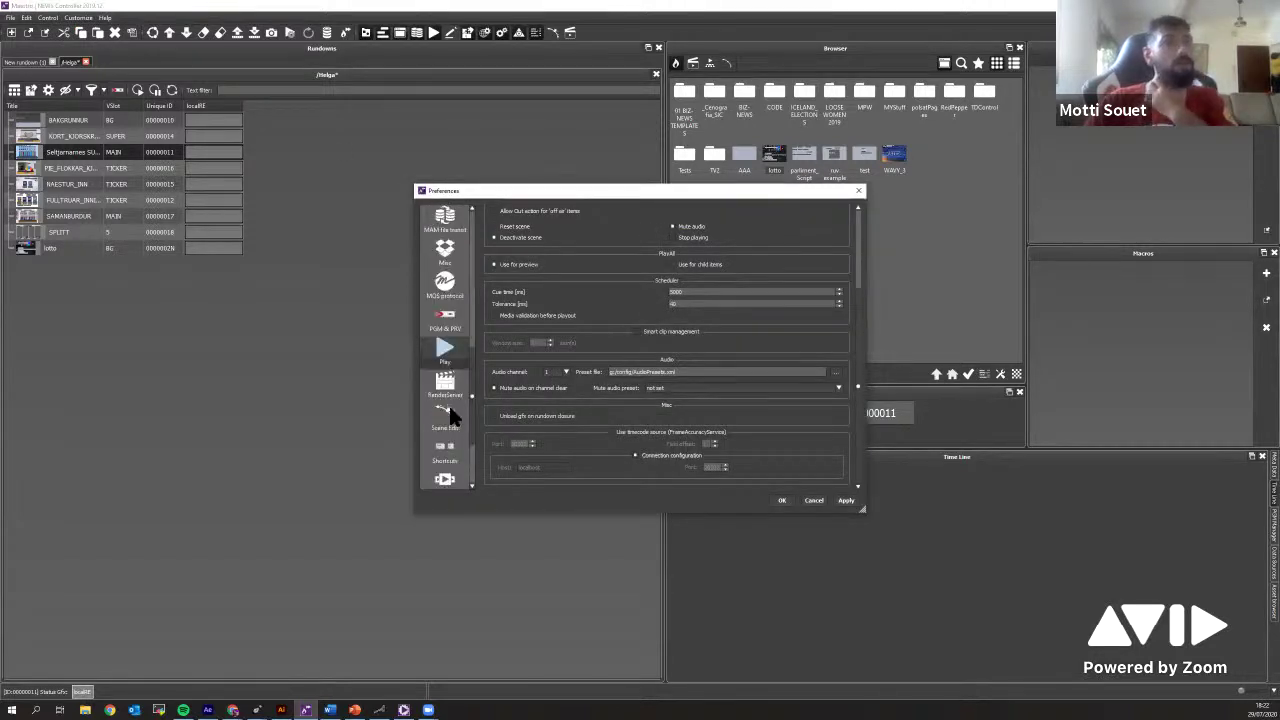
click(448, 343)
scroll(563, 318, down, 5)
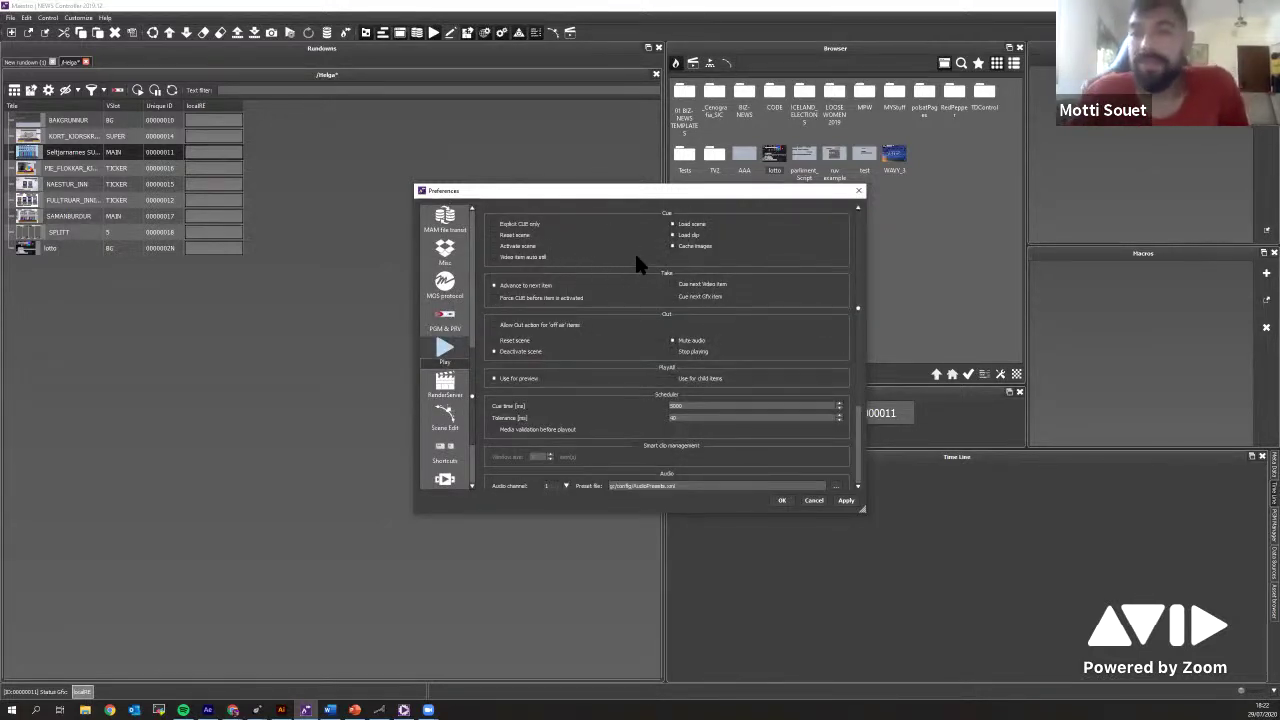
drag(535, 200, 465, 209)
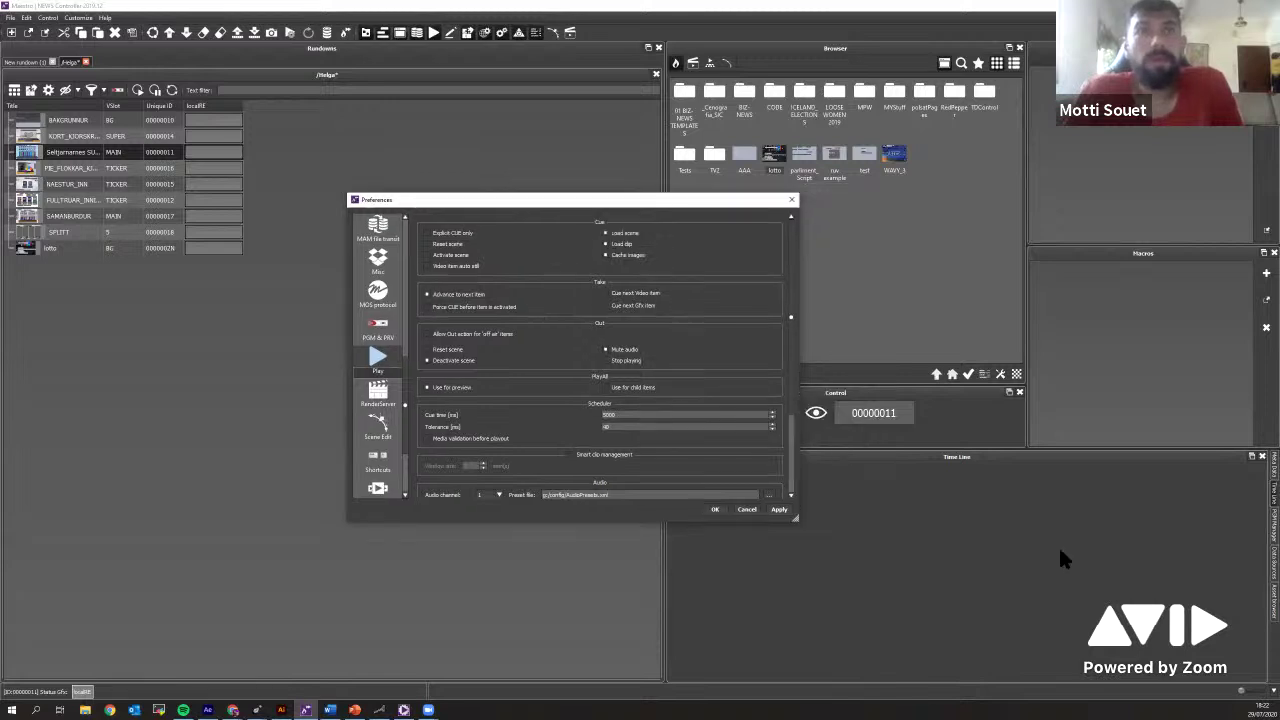
drag(797, 517, 966, 605)
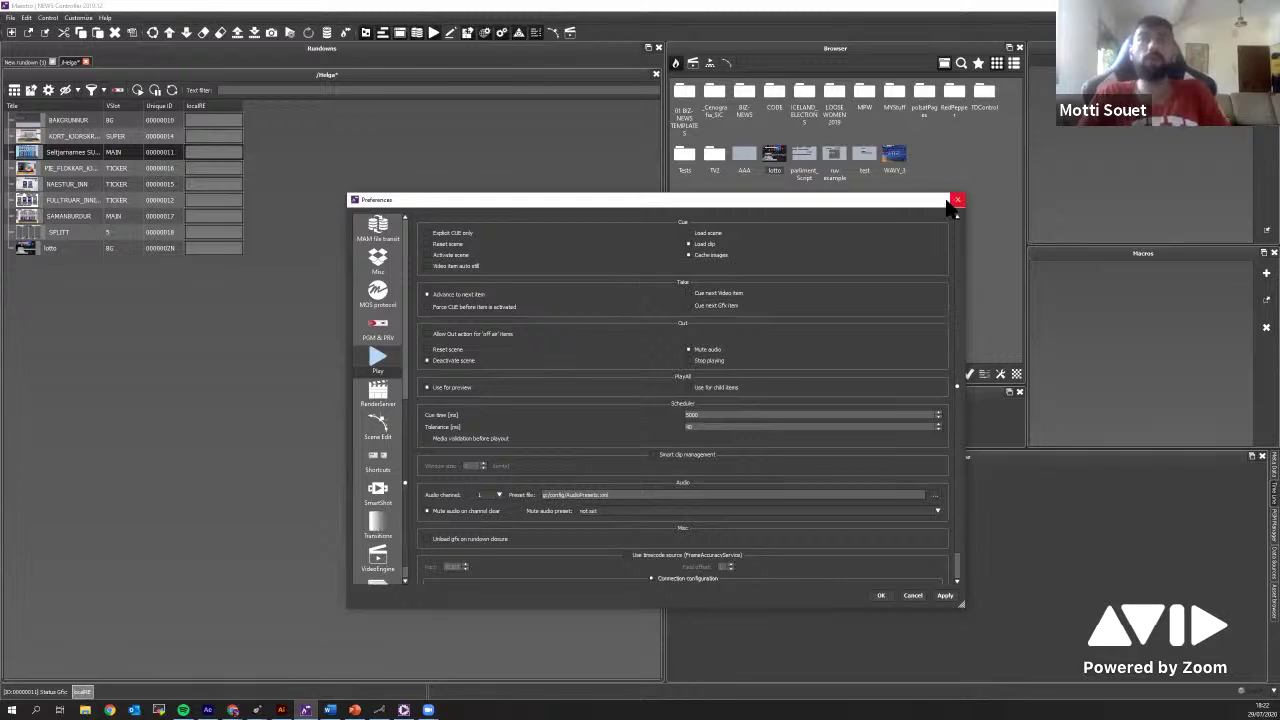
key(Escape)
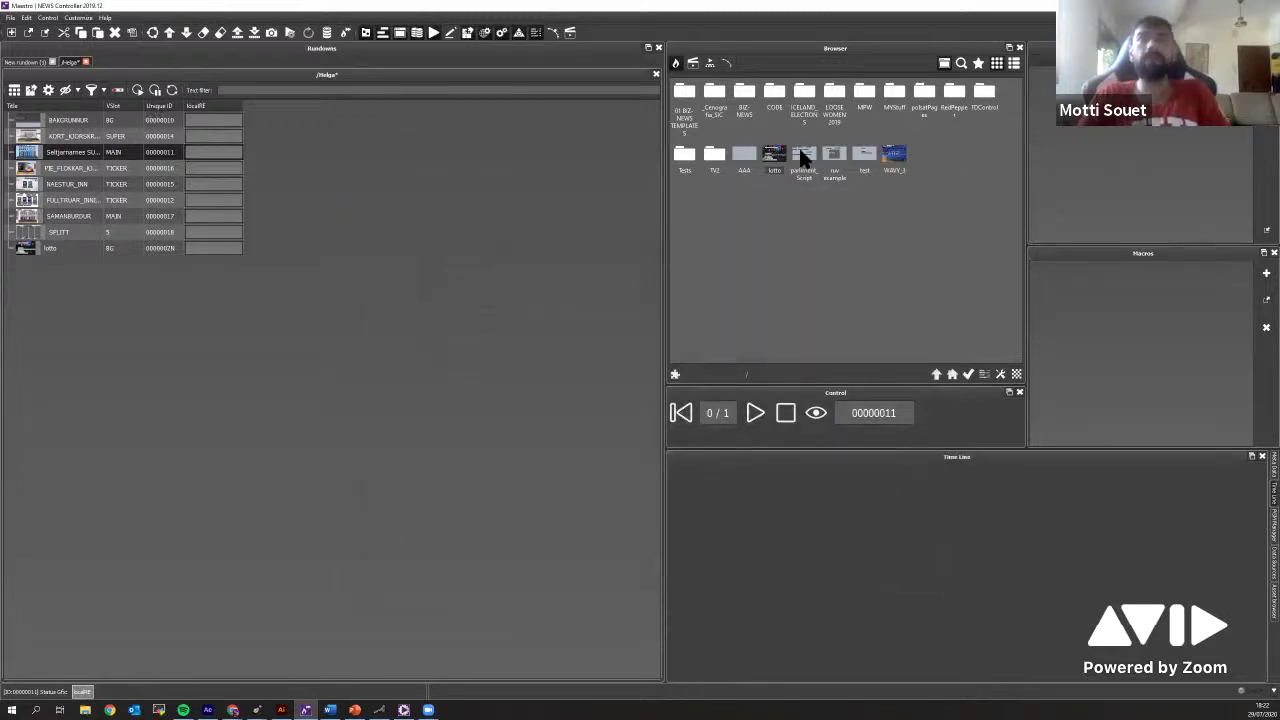
Step: Paste four copies of the BAKGRUNNUR item directly below the original in the rundown
click(48, 121)
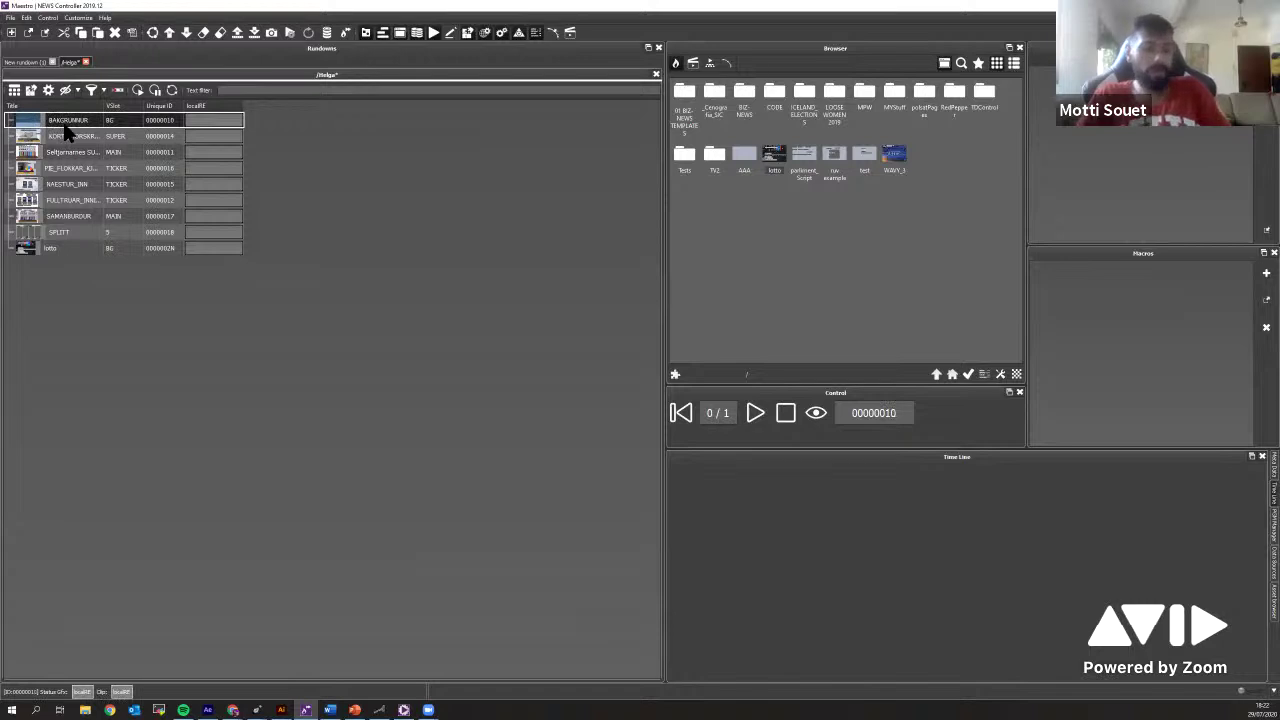
key(ctrl+v)
key(ctrl+v)
key(ctrl+v)
key(ctrl+v)
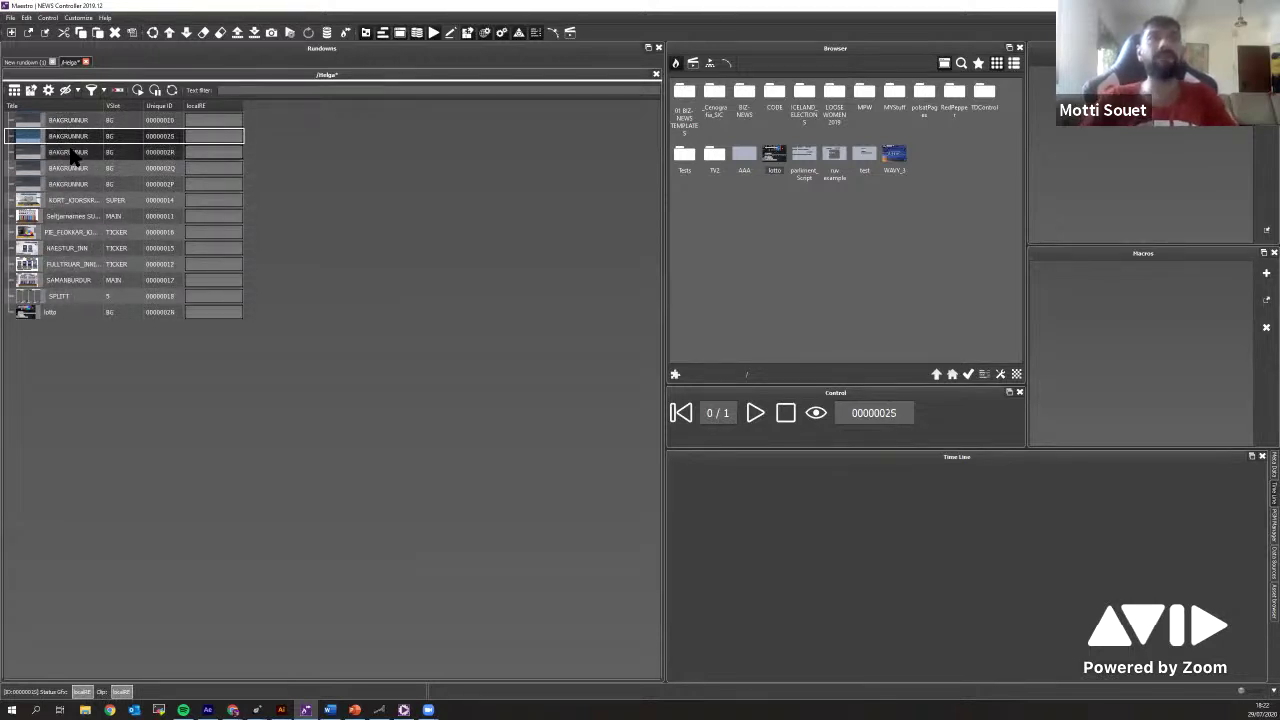
Step: Step through the original BAKGRUNNUR item and its copies in the rundown
click(70, 153)
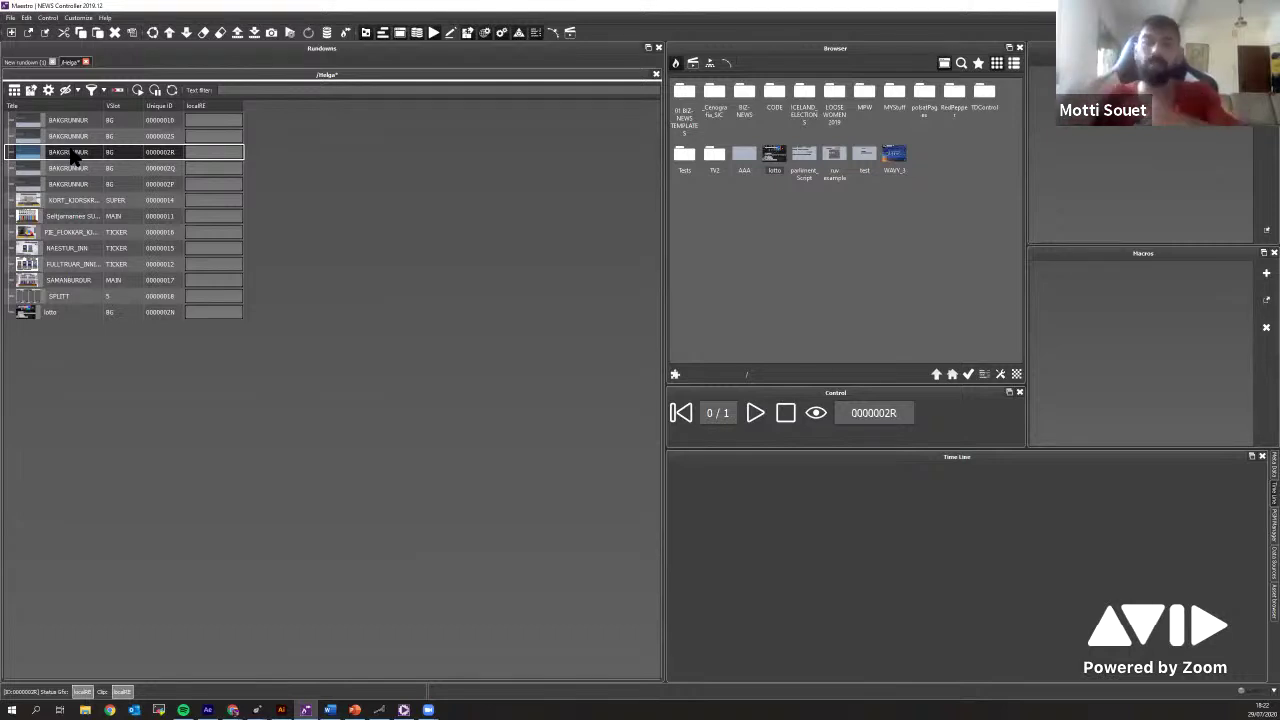
click(80, 125)
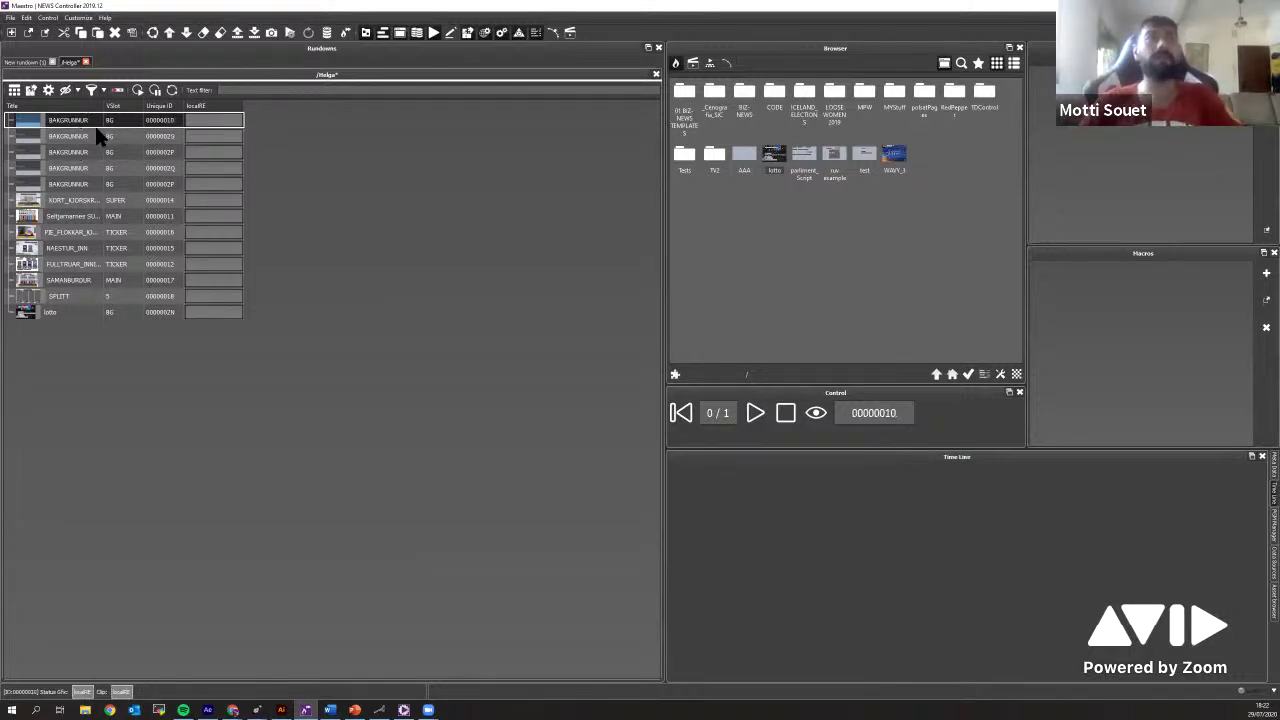
key(Down)
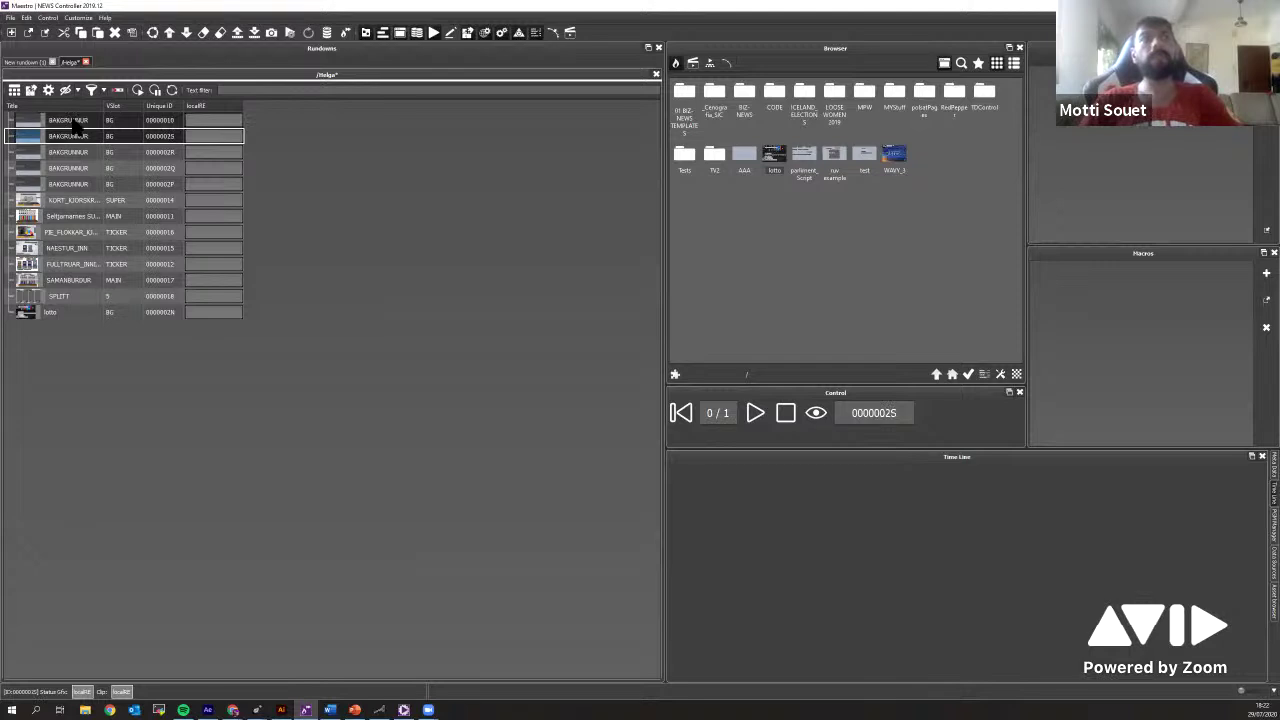
Step: Try enabling Smart clip management in the Play preferences, and discard the change
click(78, 18)
click(92, 30)
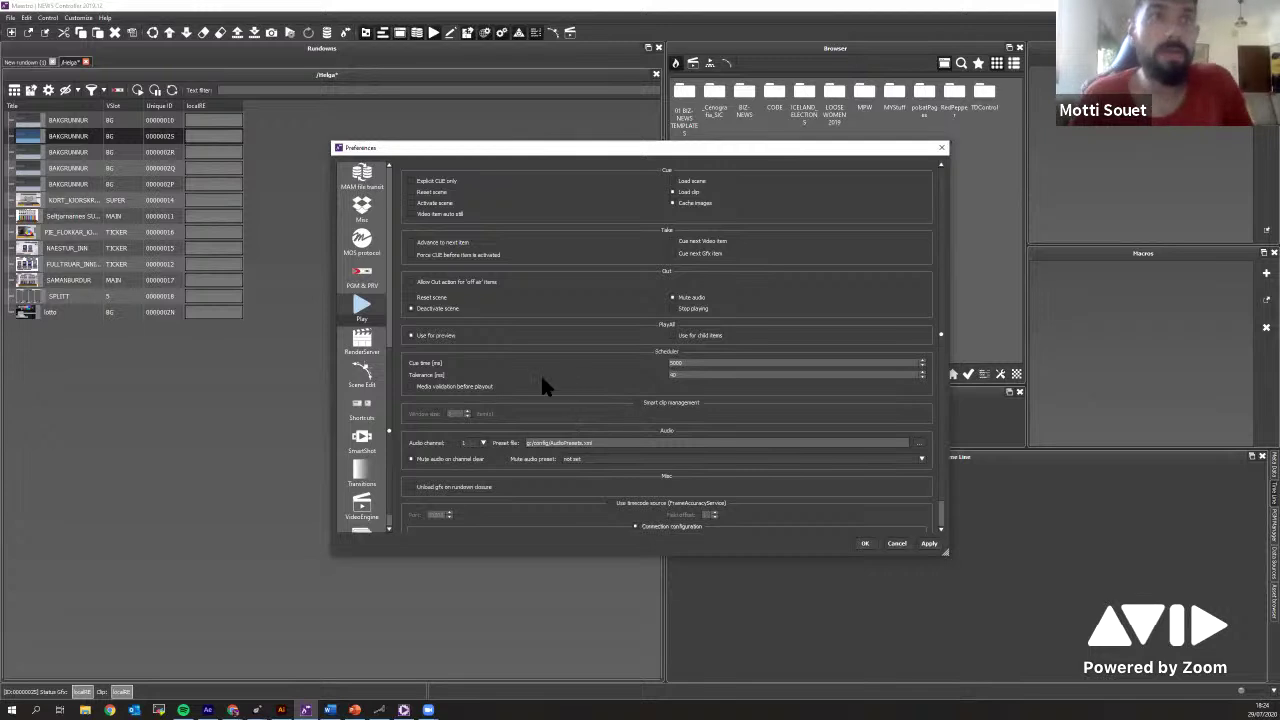
scroll(576, 373, down, 1)
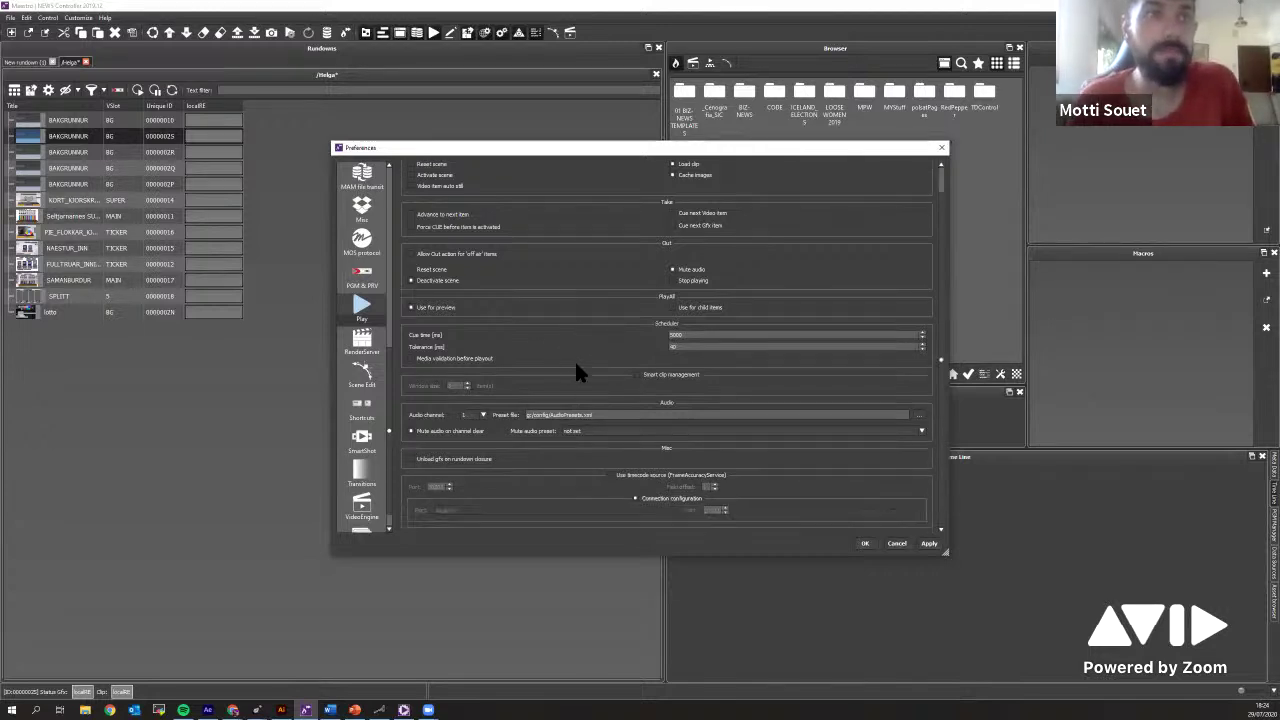
click(635, 372)
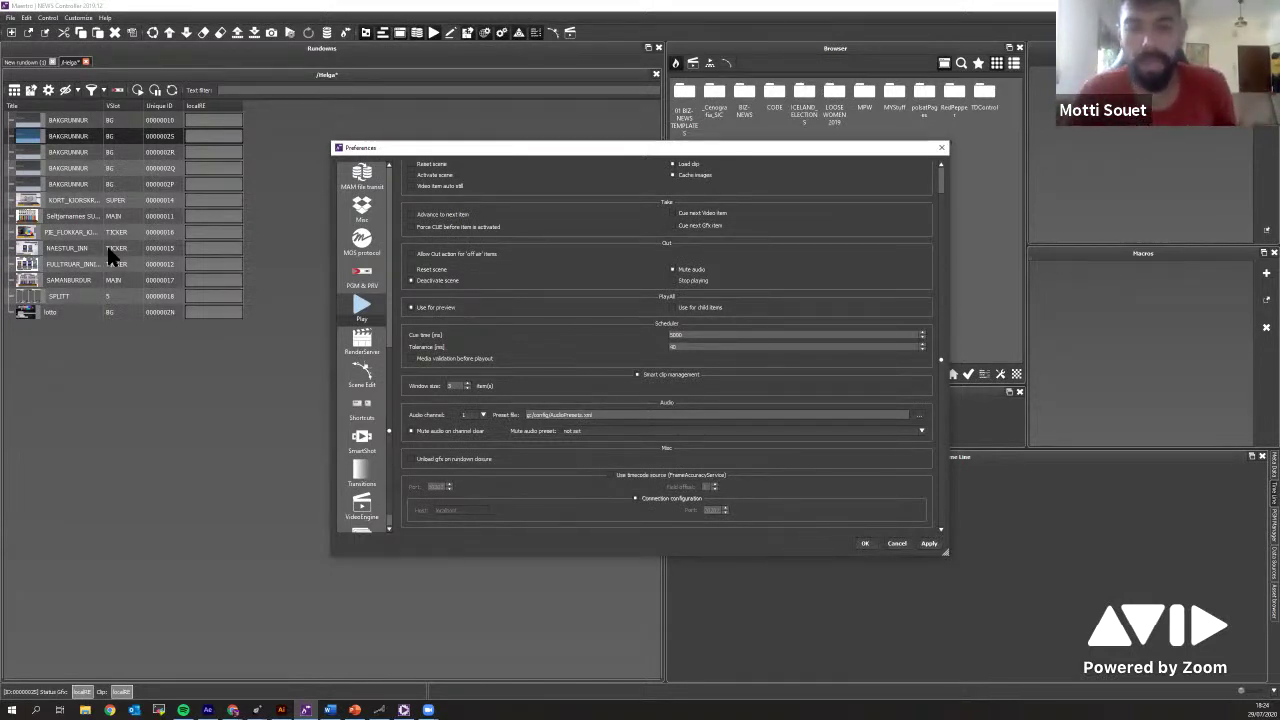
click(896, 543)
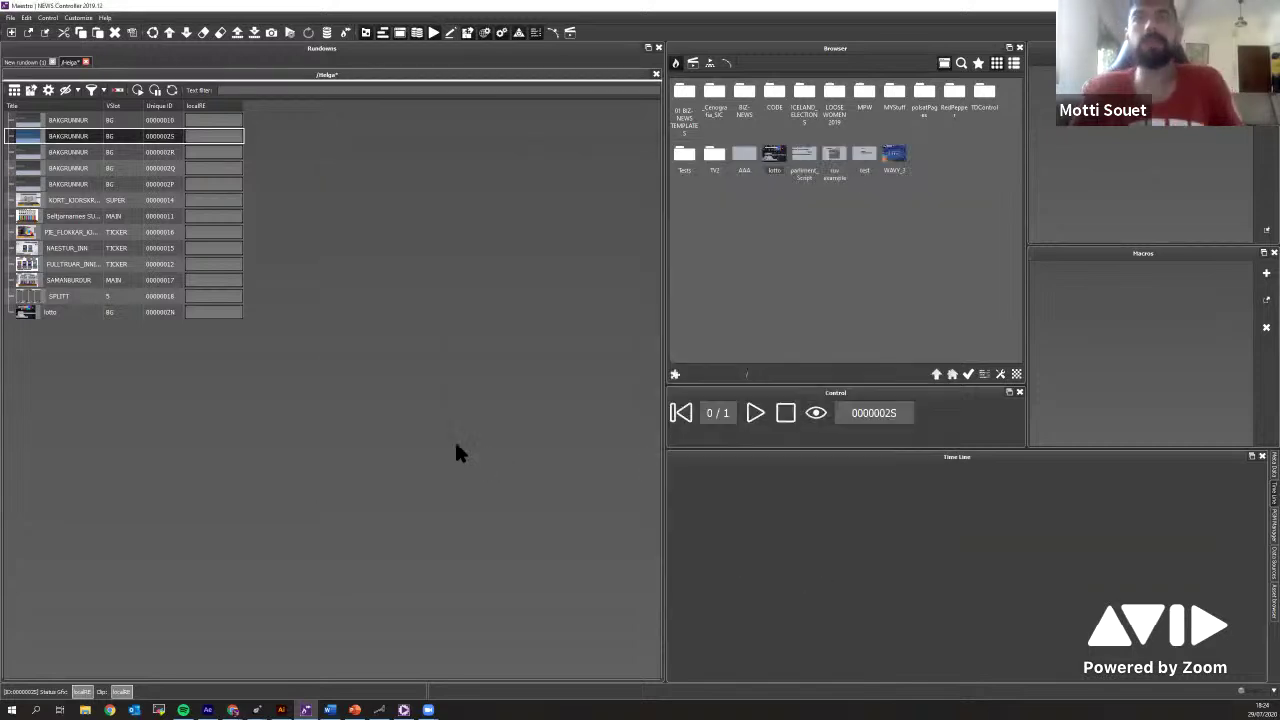